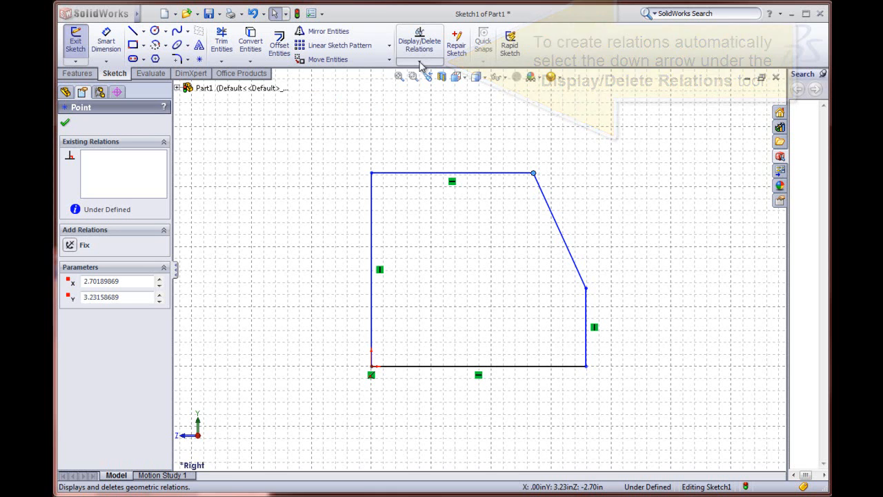
Step: Fully define all entities in the sketch with automatically calculated relations and baseline dimensions from the origin, and accept the result
click(419, 62)
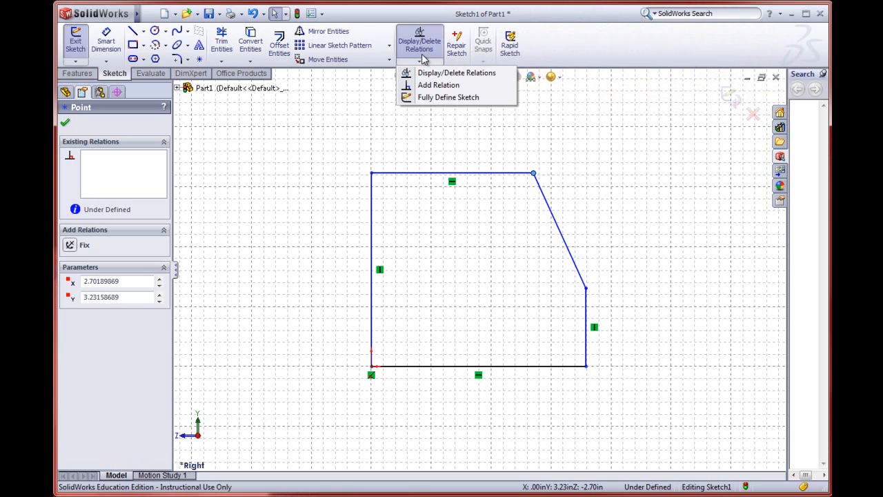
click(432, 99)
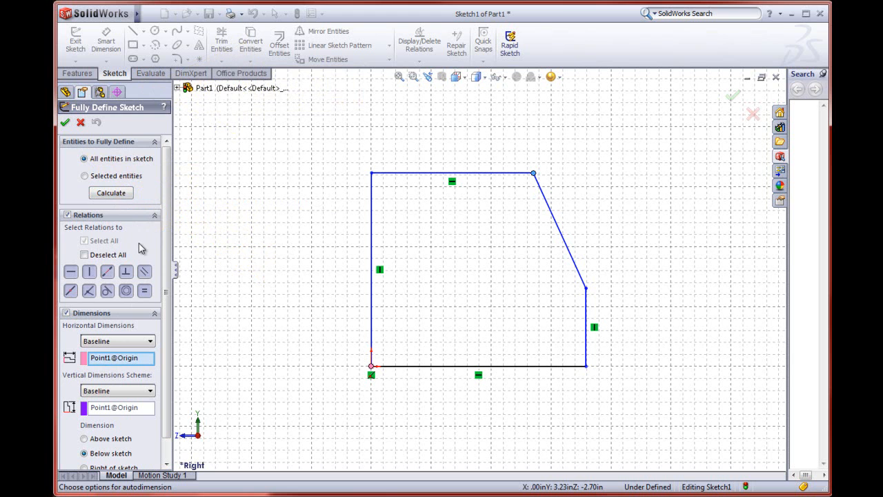
click(108, 195)
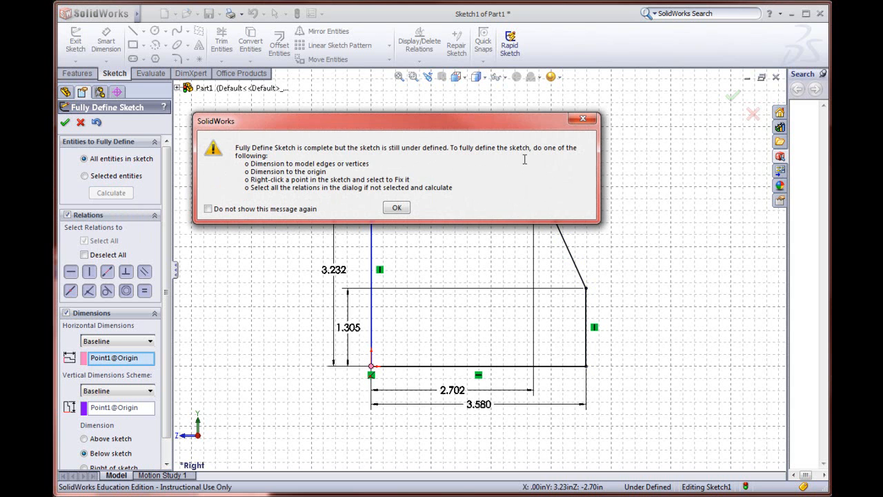
click(397, 208)
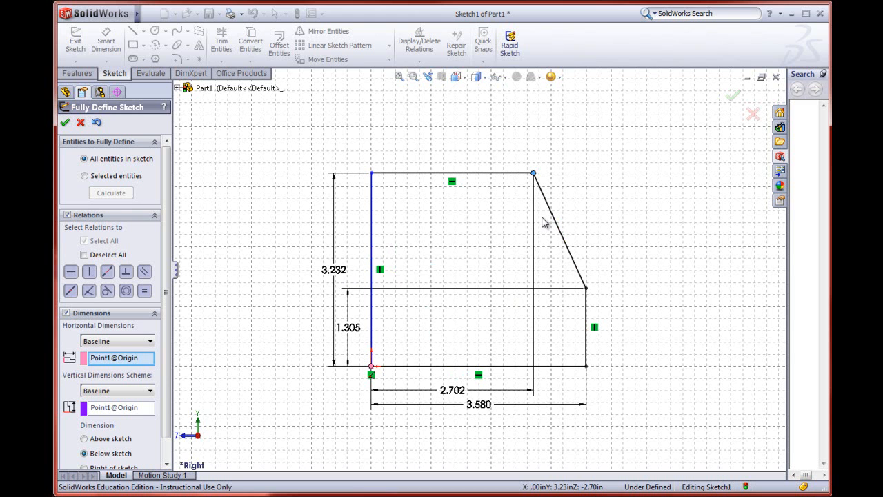
click(395, 366)
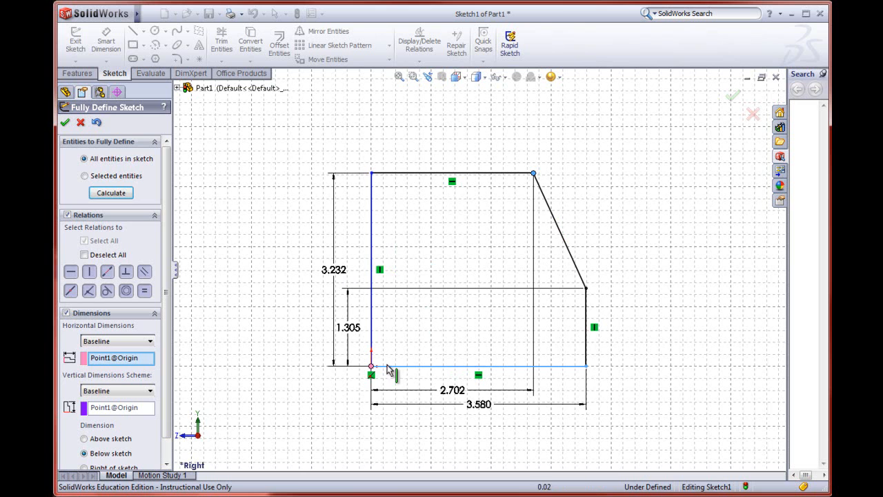
click(66, 123)
Step: Reposition the top edge's width dimension above the profile and the short vertical edge's height dimension outside the profile beside it
drag(459, 400, 451, 135)
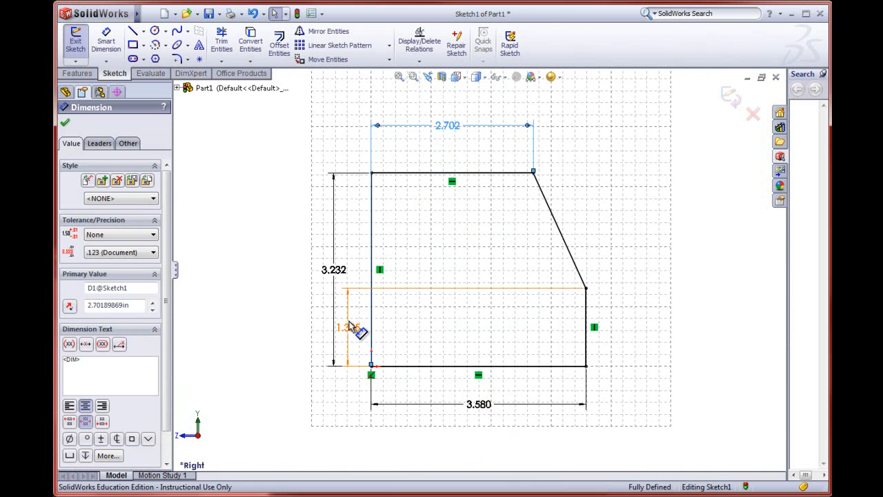
drag(351, 334, 644, 337)
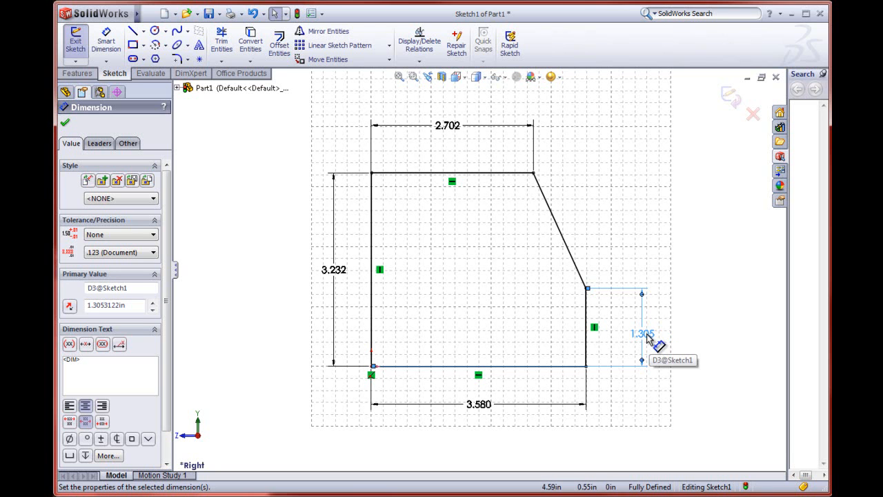
drag(646, 336, 634, 339)
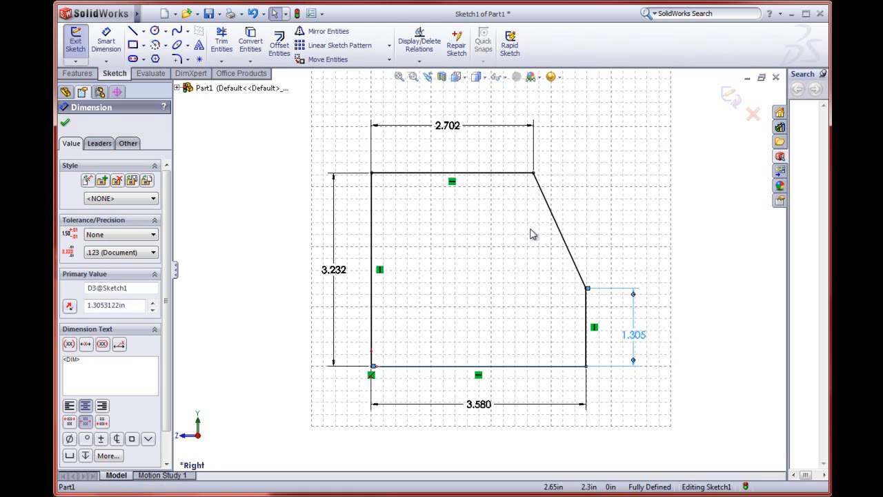
drag(449, 126, 448, 137)
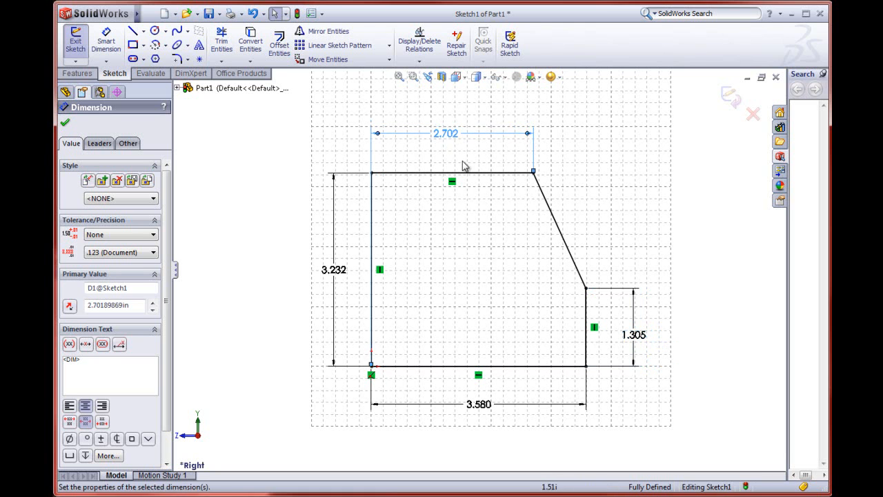
Step: Set the profile's overall bottom width to 3 in and its overall height to 2.5 in
double_click(483, 407)
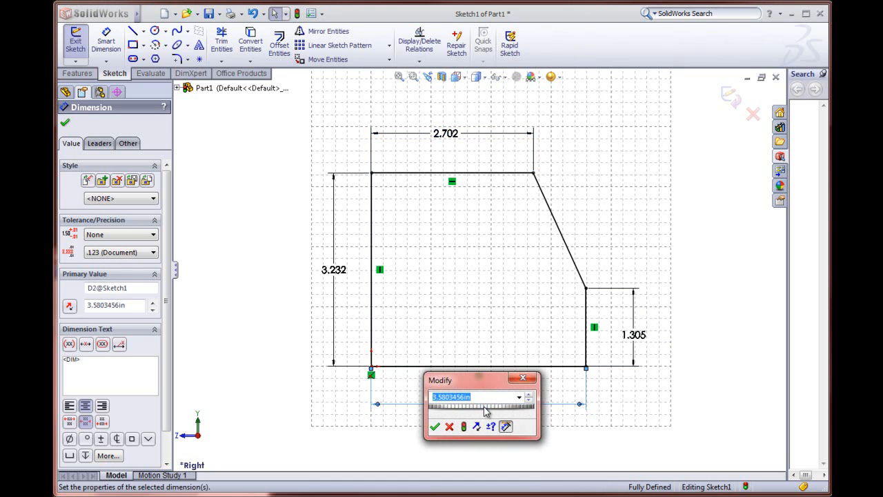
text(3)
key(Return)
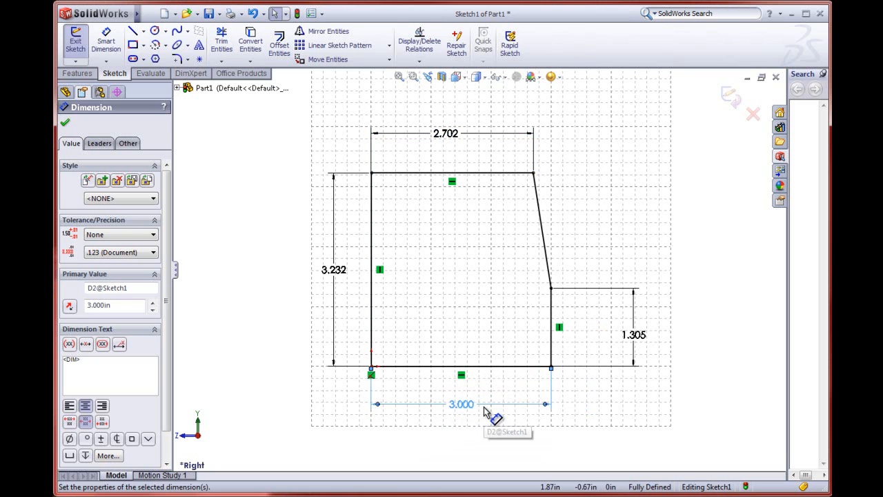
double_click(341, 271)
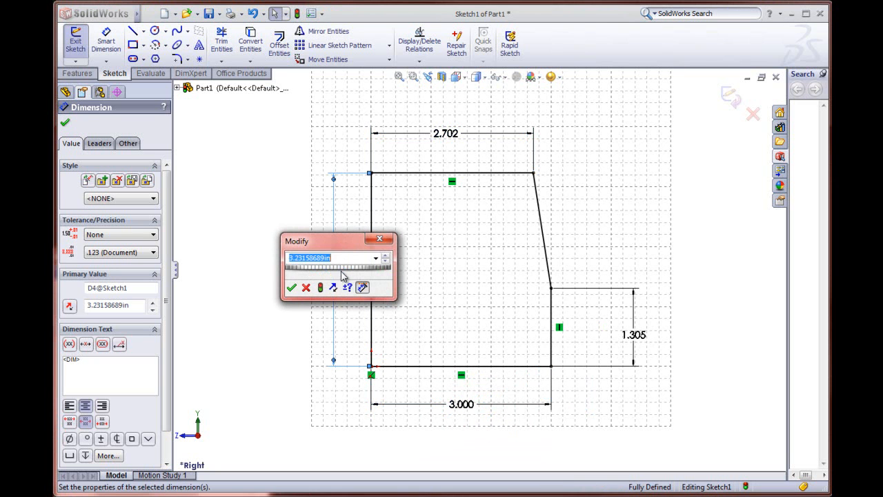
mouse_move(339, 271)
mouse_down()
mouse_move(319, 273)
mouse_move(338, 274)
mouse_up()
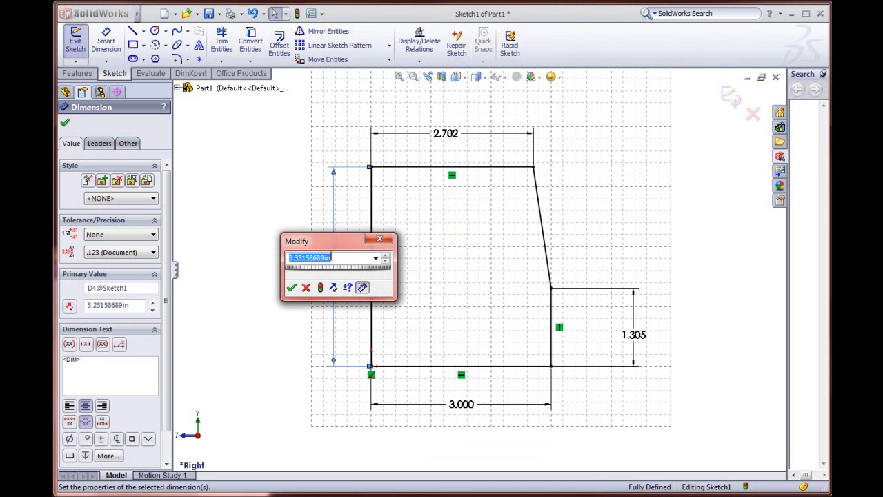
text(2.5)
key(Return)
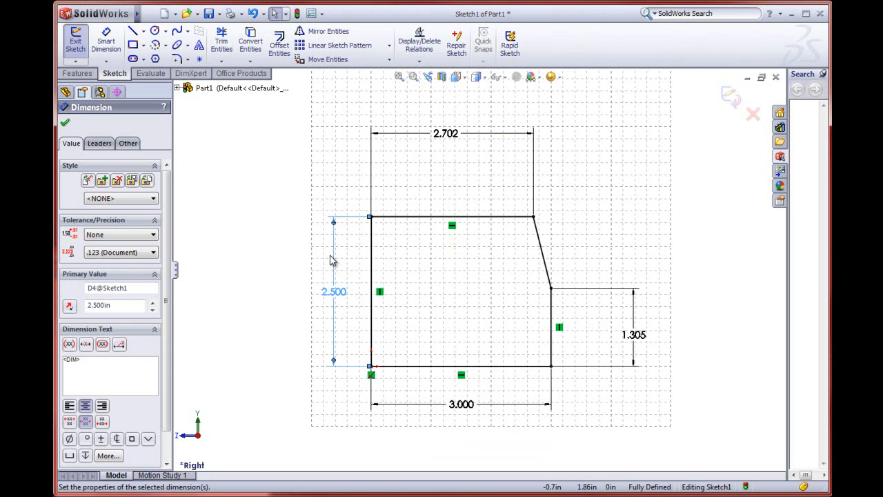
Step: Set the height of the short vertical edge below the sloped line to 1 in
double_click(640, 338)
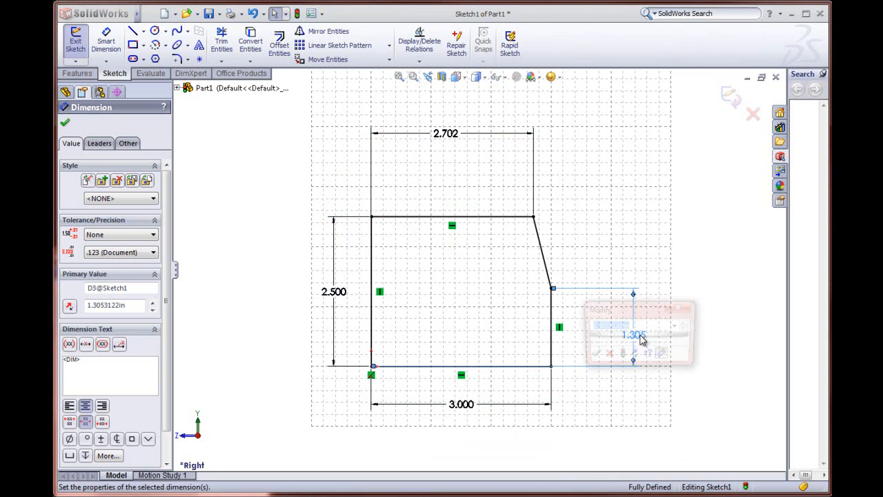
text(1)
key(Return)
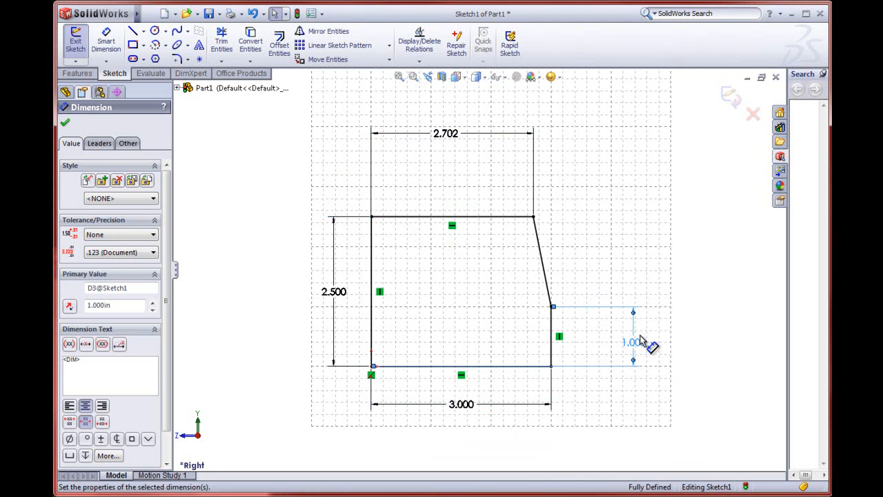
click(620, 408)
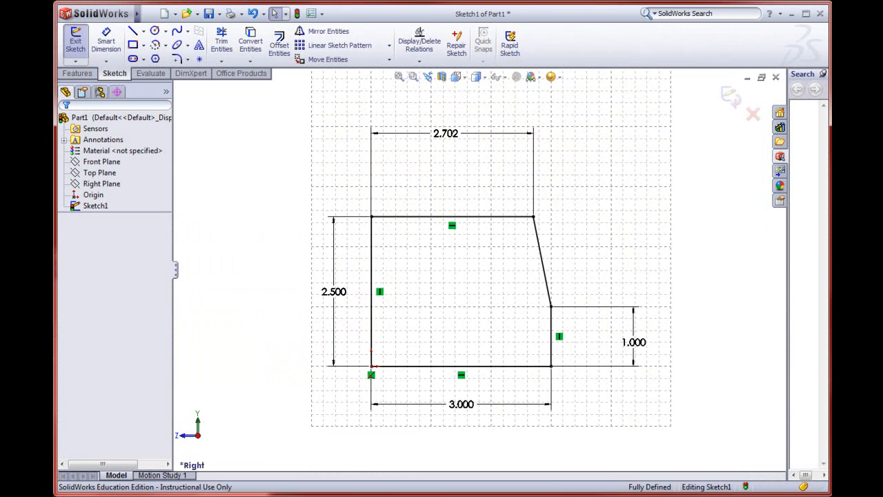
Step: Delete the horizontal dimension of the top edge from the sketch
click(442, 135)
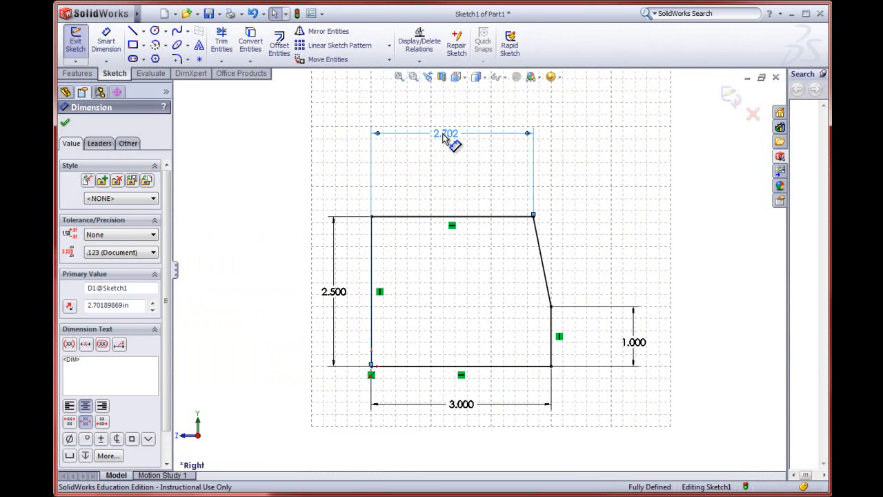
right_click(442, 134)
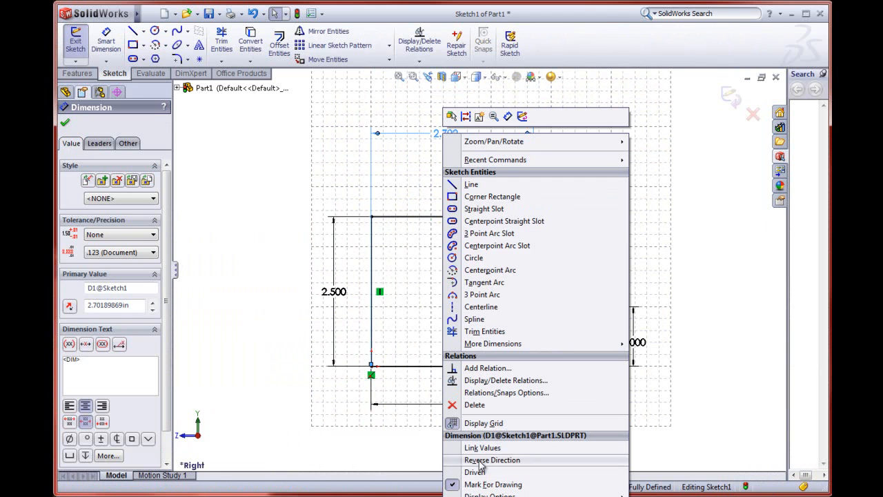
click(474, 405)
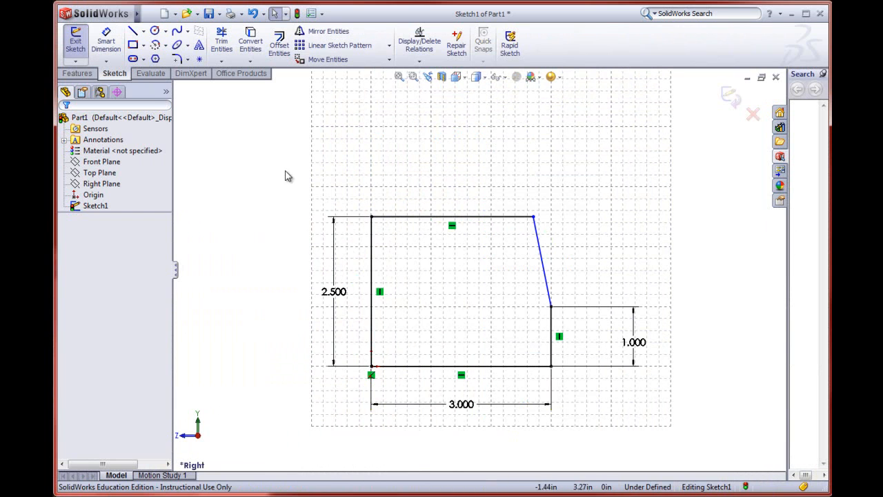
Step: Add a 42-degree angle dimension between the short vertical edge and the sloped line, and place it close to the slope
click(107, 46)
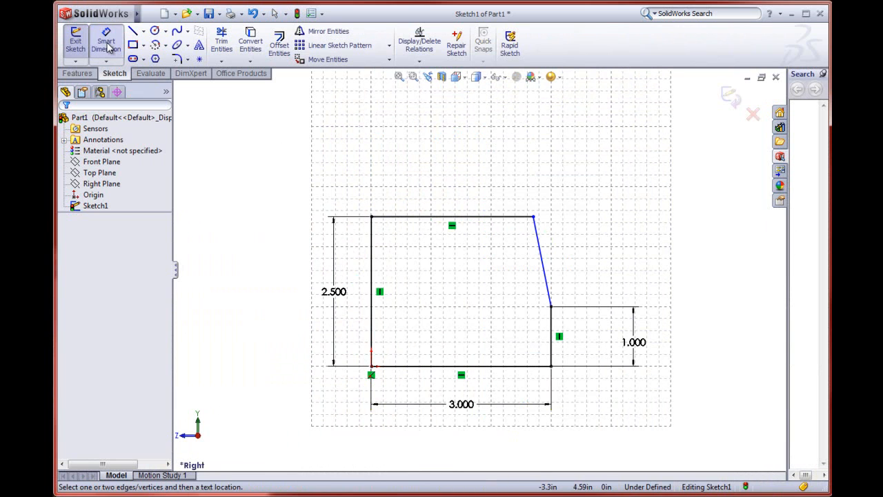
click(550, 328)
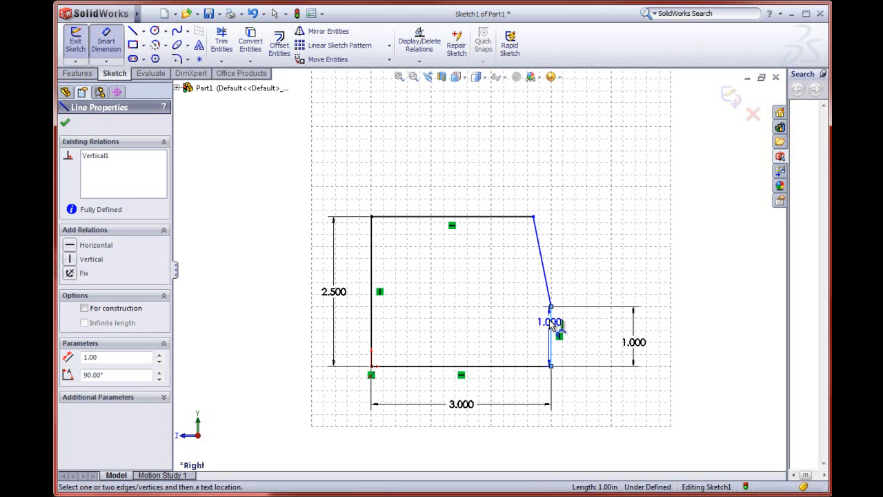
click(547, 276)
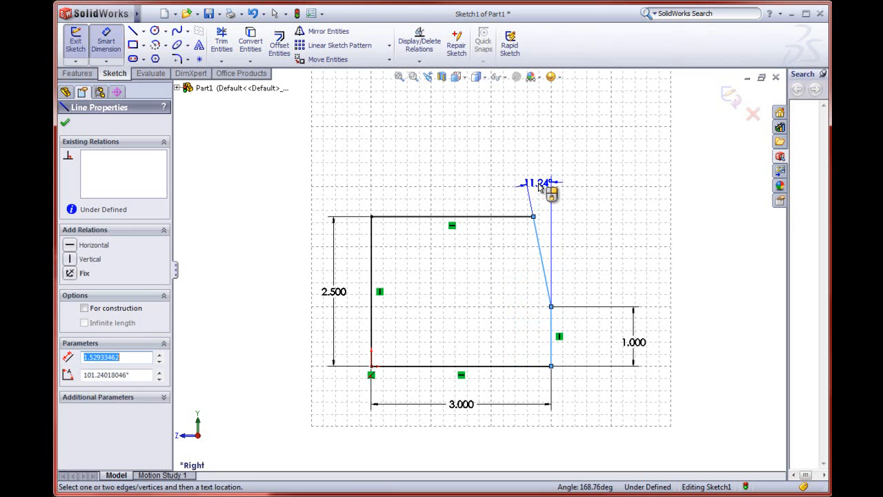
click(540, 185)
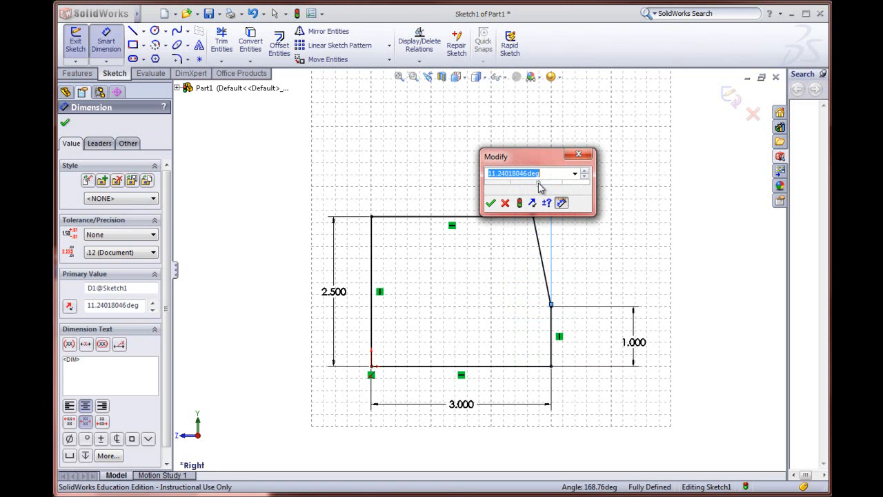
text(4)
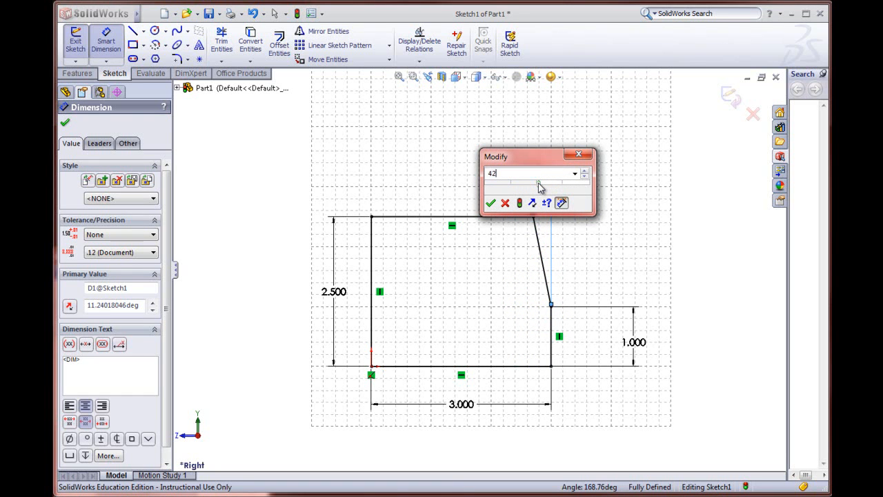
text(2)
key(Return)
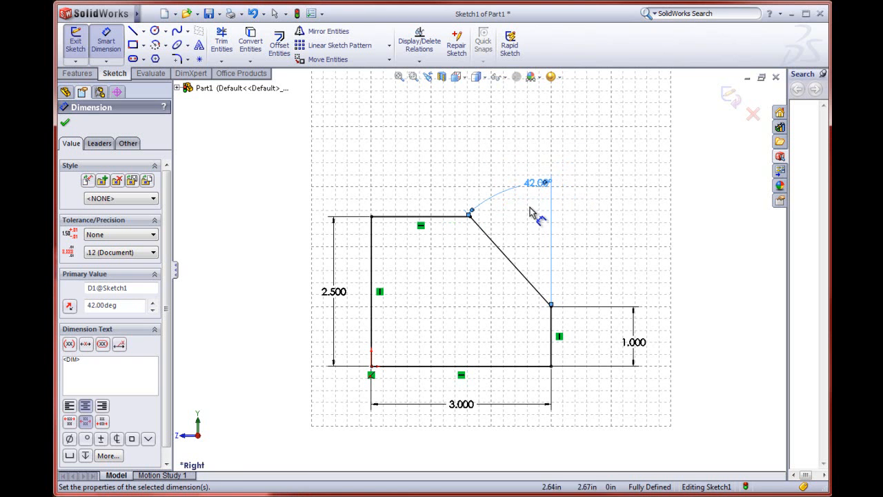
drag(531, 197, 523, 231)
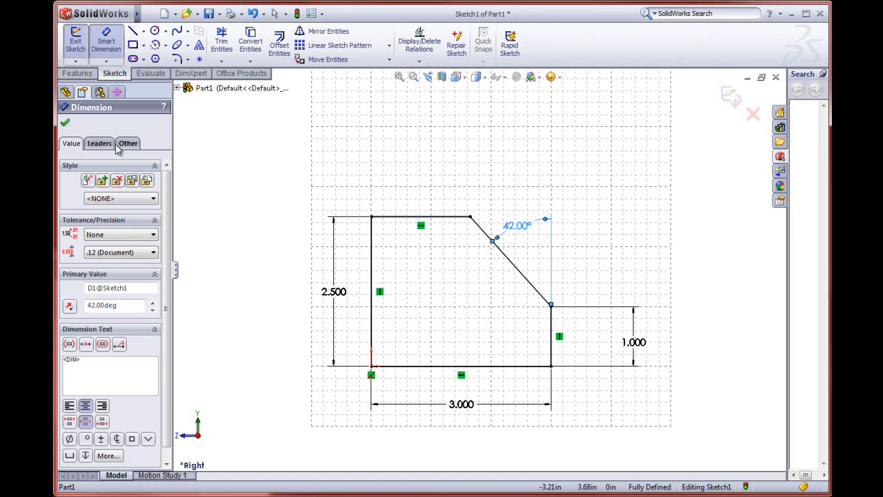
click(65, 123)
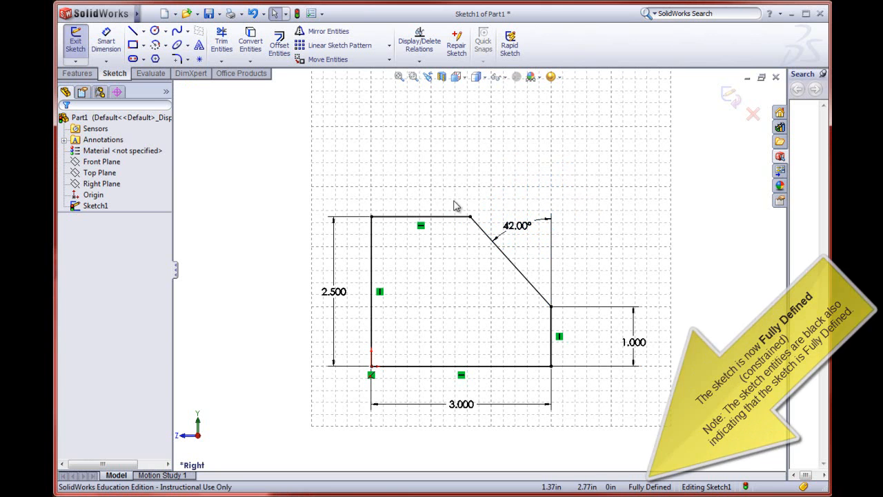
click(476, 224)
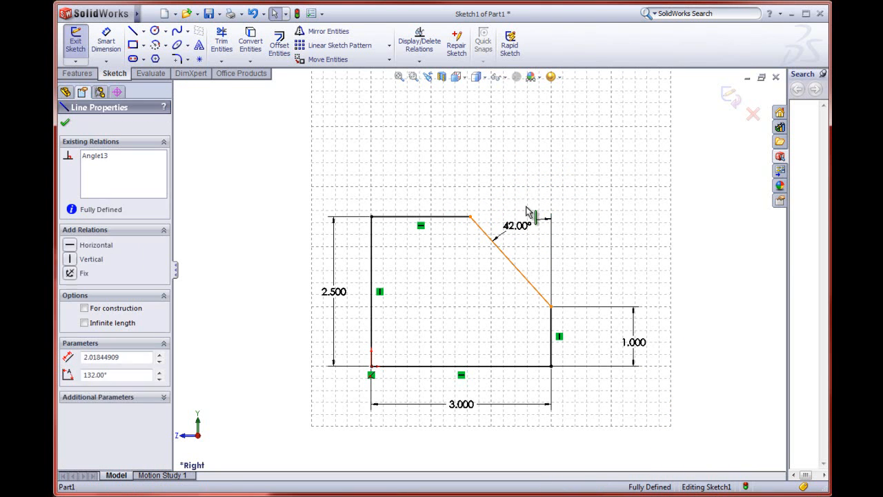
click(465, 217)
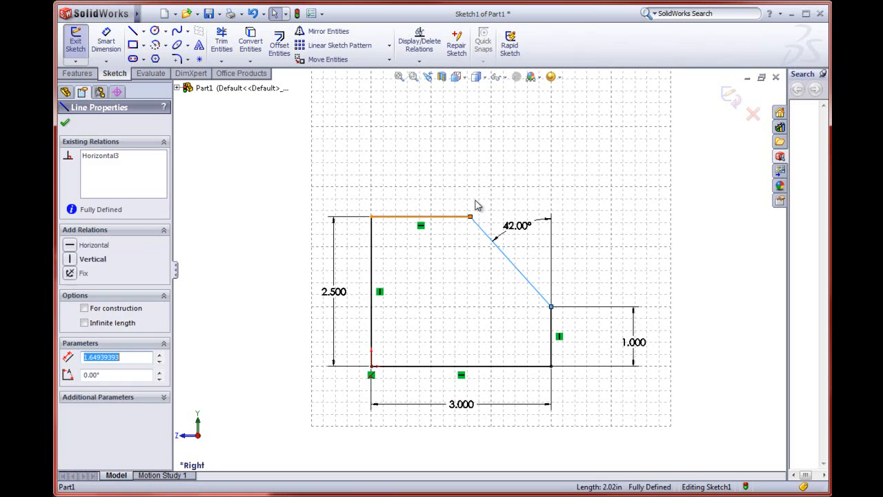
click(404, 197)
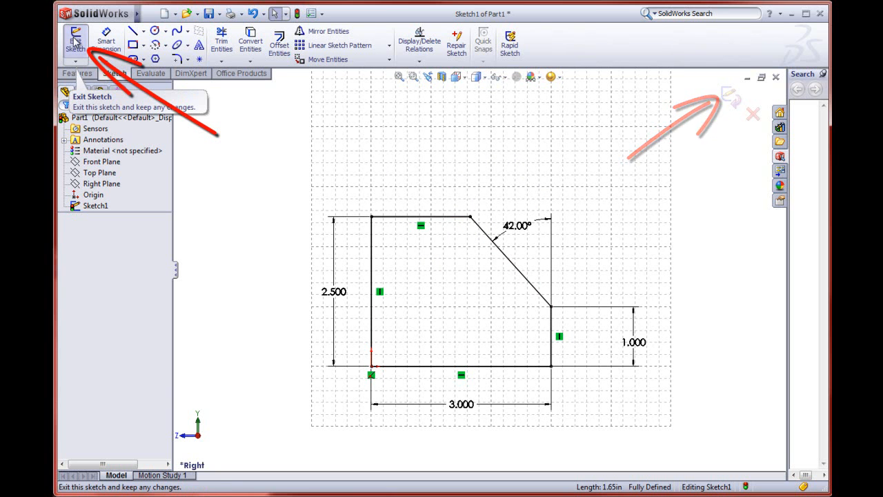
Step: Exit the sketch and keep its changes
right_click(367, 145)
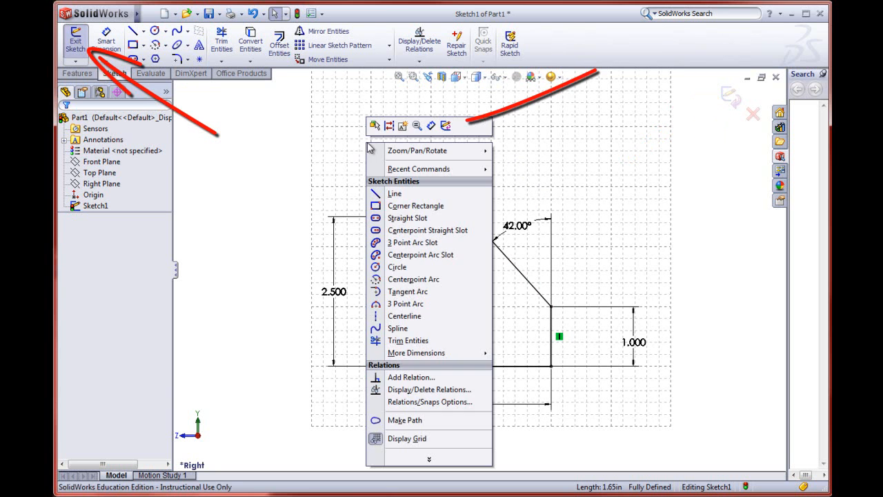
click(445, 126)
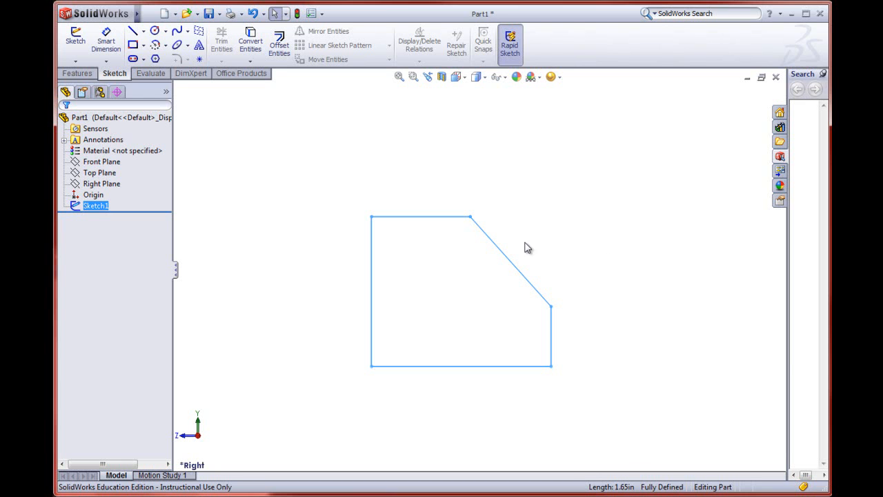
Step: Save the part to the Desktop under the file name Angled Block
click(150, 14)
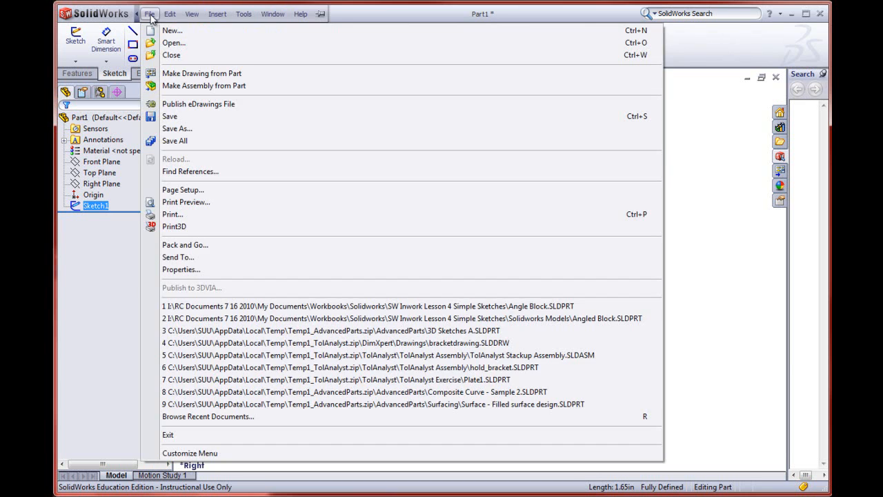
click(173, 131)
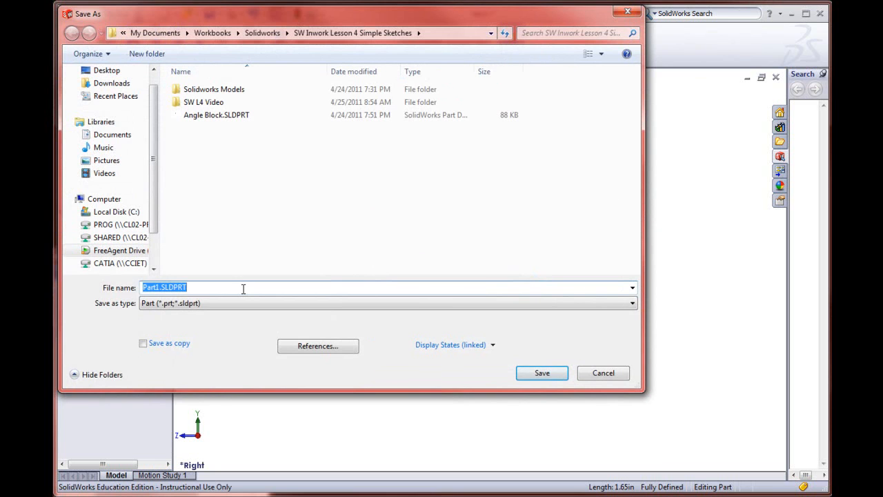
text(Angled Block)
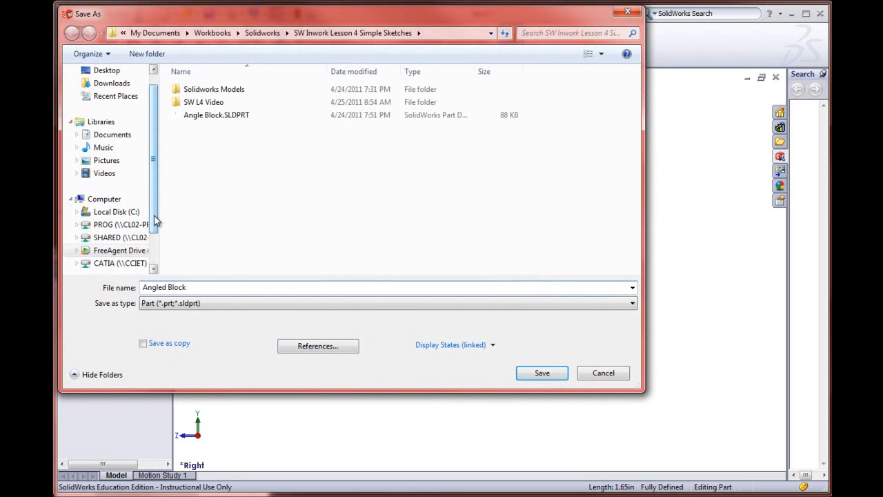
click(105, 71)
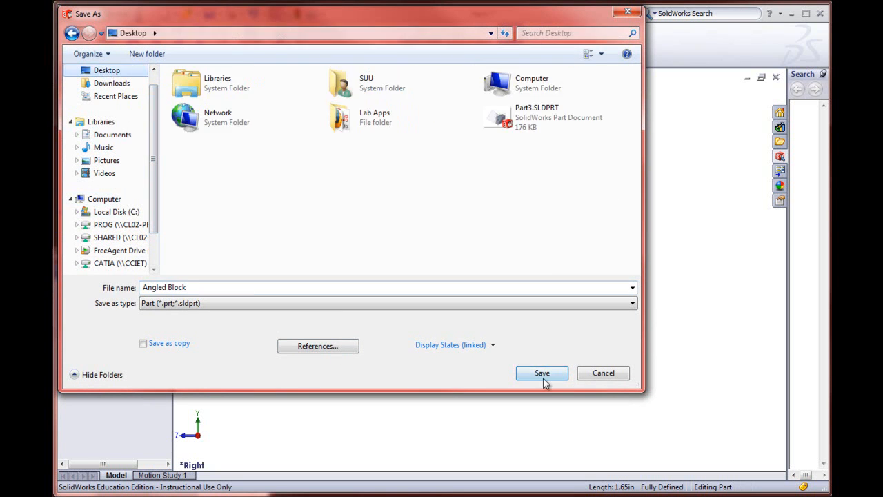
click(538, 373)
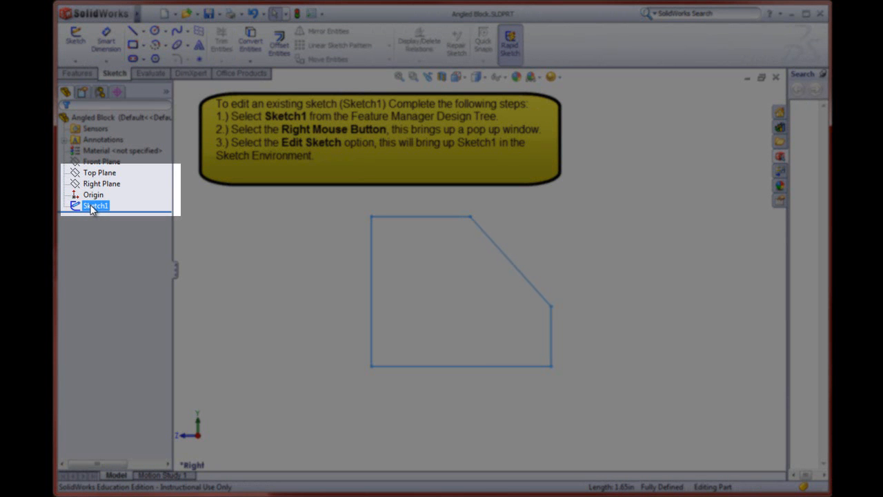
Step: Reopen Sketch1 of the angled block for editing
click(94, 207)
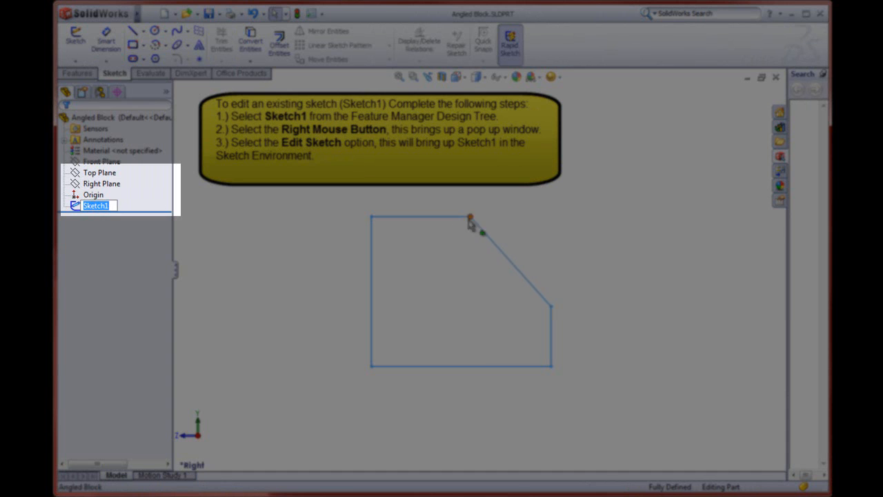
click(76, 208)
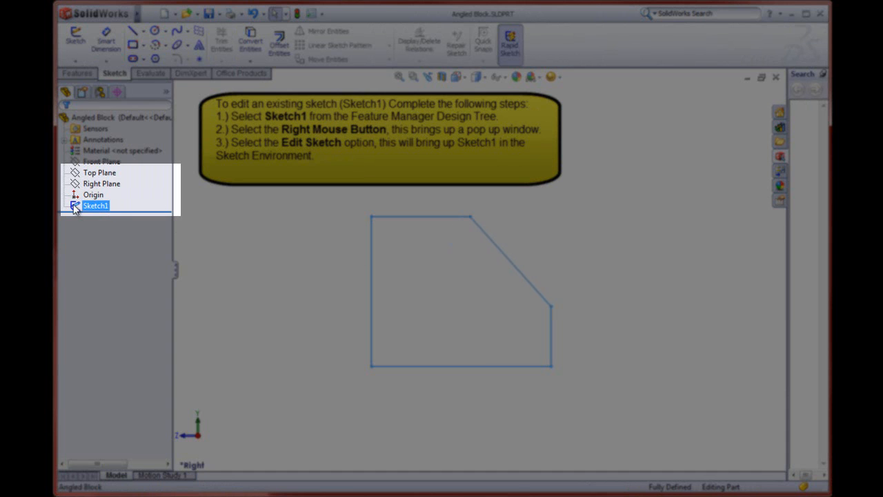
right_click(76, 209)
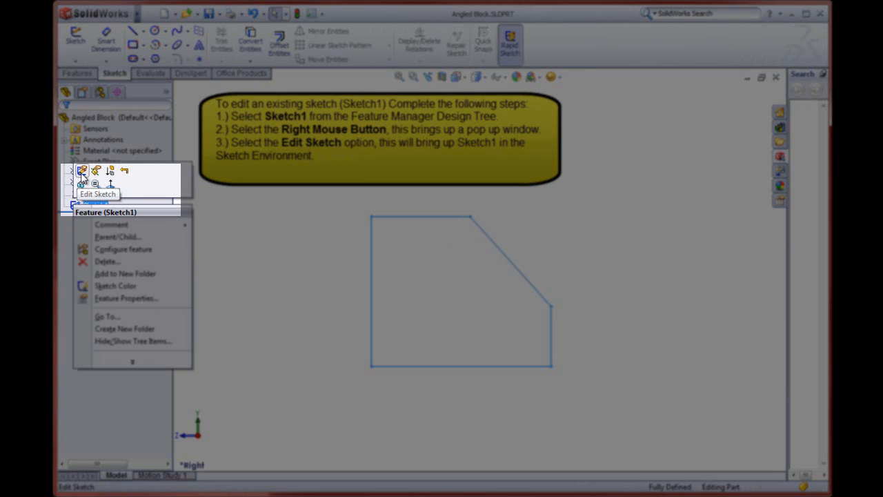
click(81, 171)
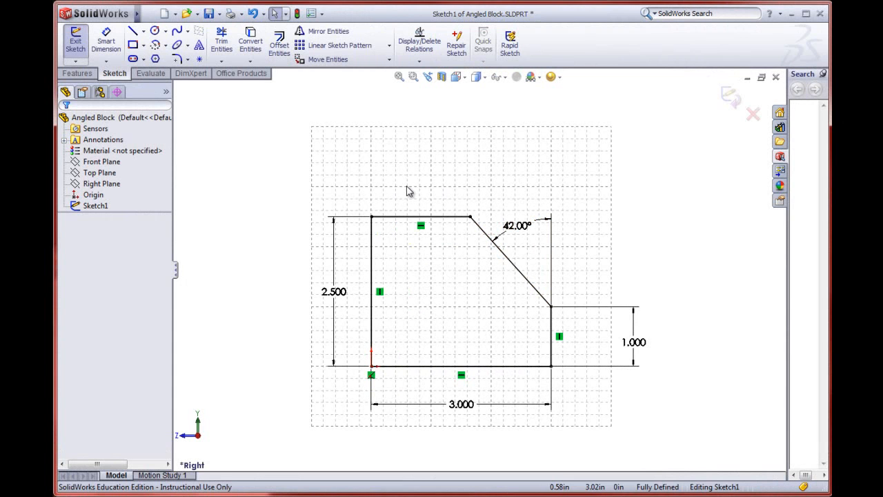
Step: Inspect the slope's angle dimension and open the height dimension of the short vertical edge to check its value
click(522, 231)
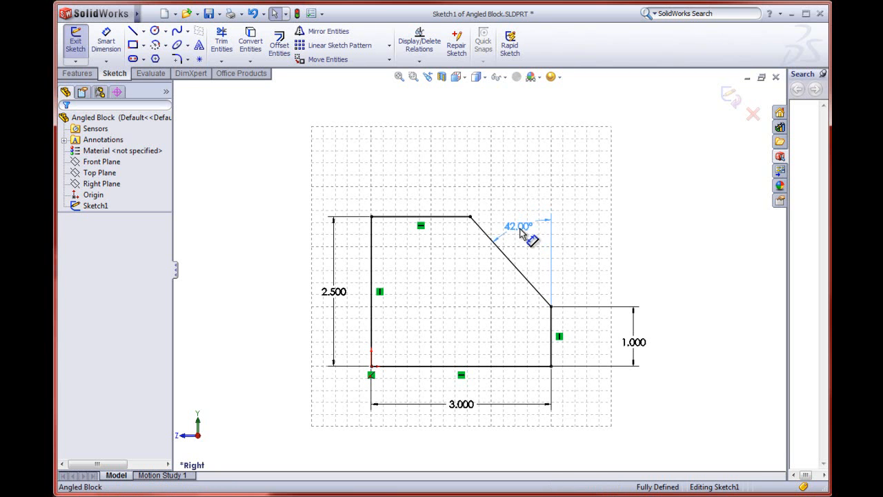
double_click(633, 344)
click(583, 361)
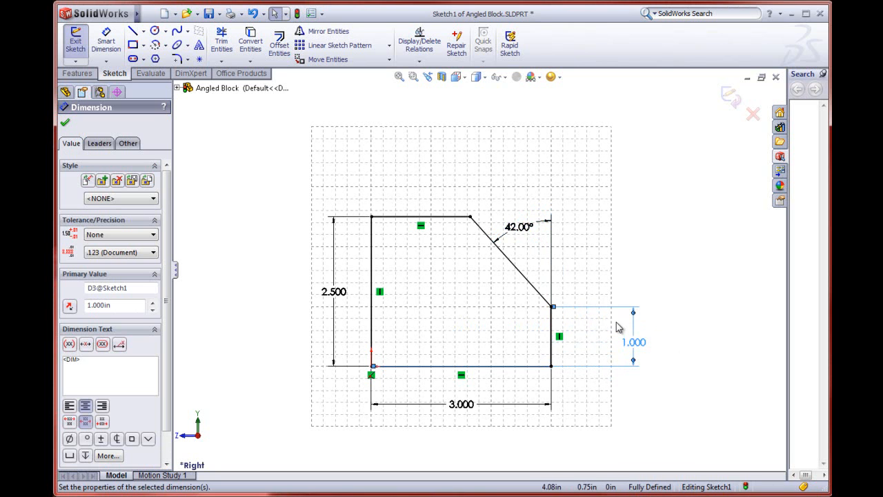
Step: Orbit the sketch out of plane, restore it with the Normal To view, and switch to the Isometric view
mouse_move(487, 270)
middle_down()
mouse_move(433, 296)
mouse_move(509, 297)
middle_up()
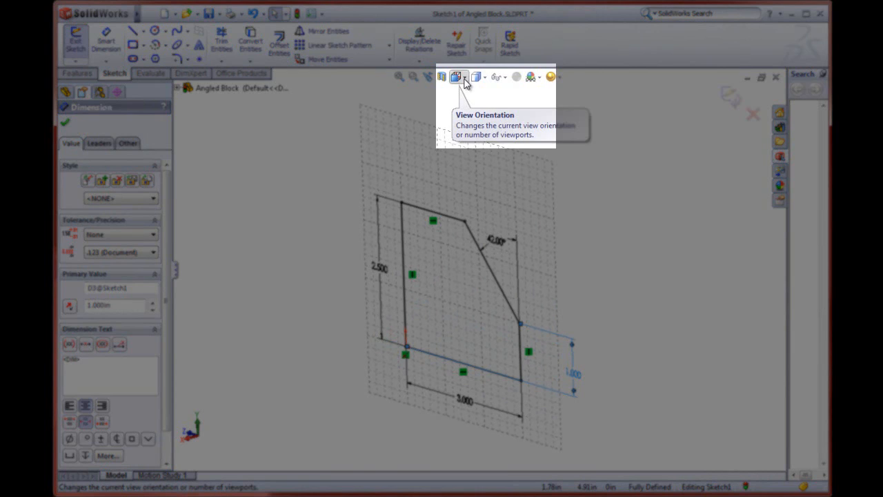
click(465, 81)
click(520, 125)
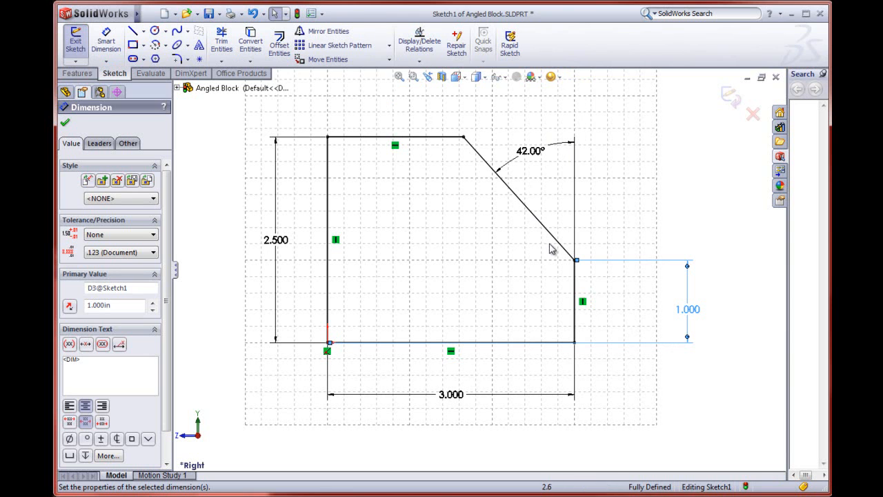
click(465, 78)
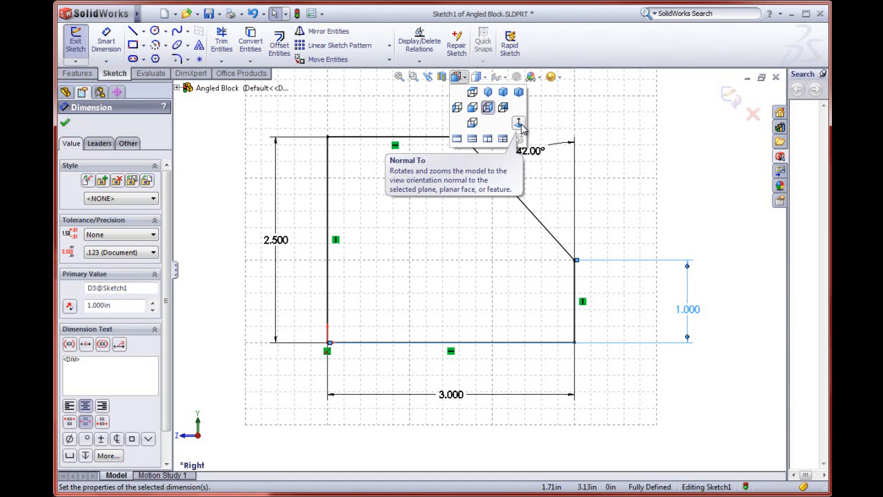
click(493, 102)
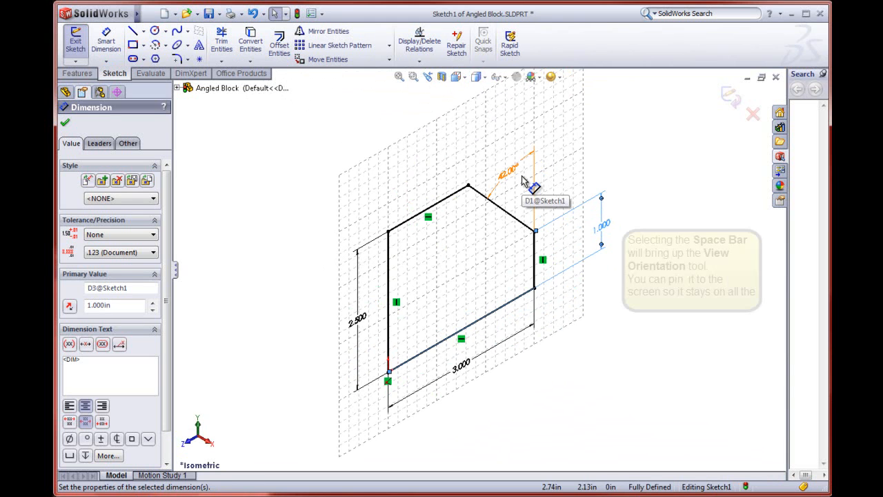
Step: Bring up the Orientation list, toggle its pin, and return the sketch to the Normal To view
key(space)
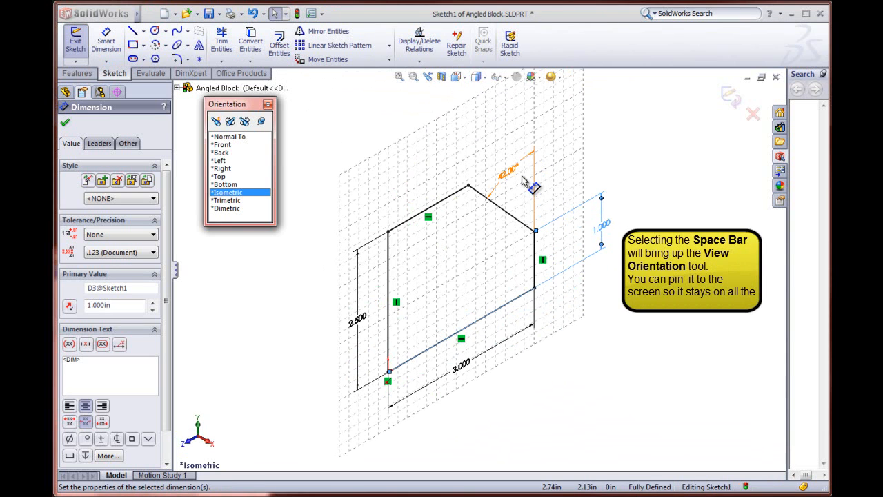
click(261, 122)
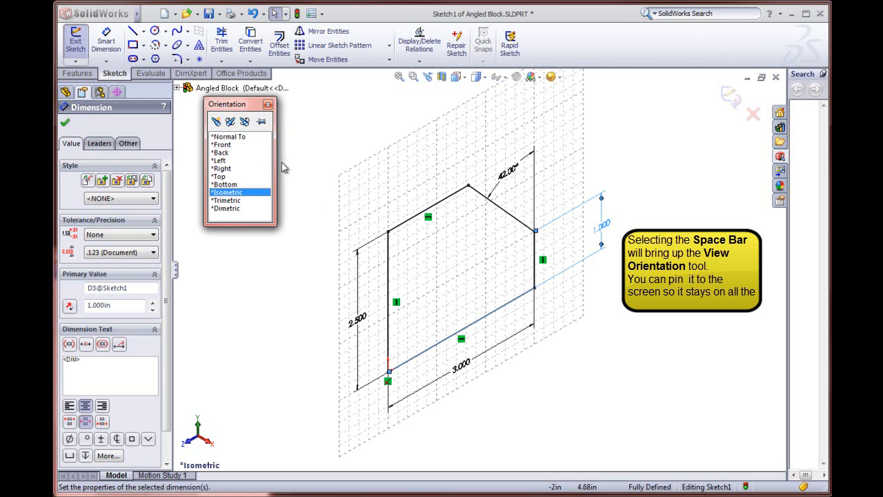
click(232, 138)
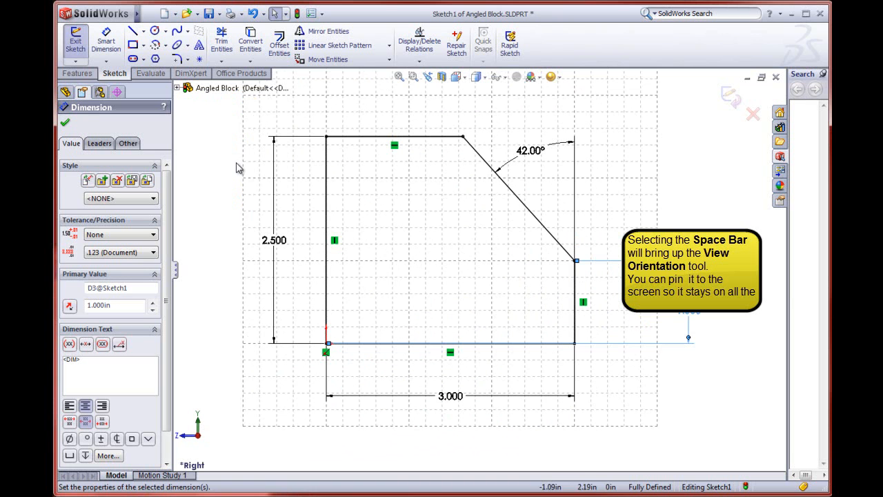
Step: Expand the Angled Block feature tree beside the sketch and exit Sketch1, keeping its changes
click(177, 88)
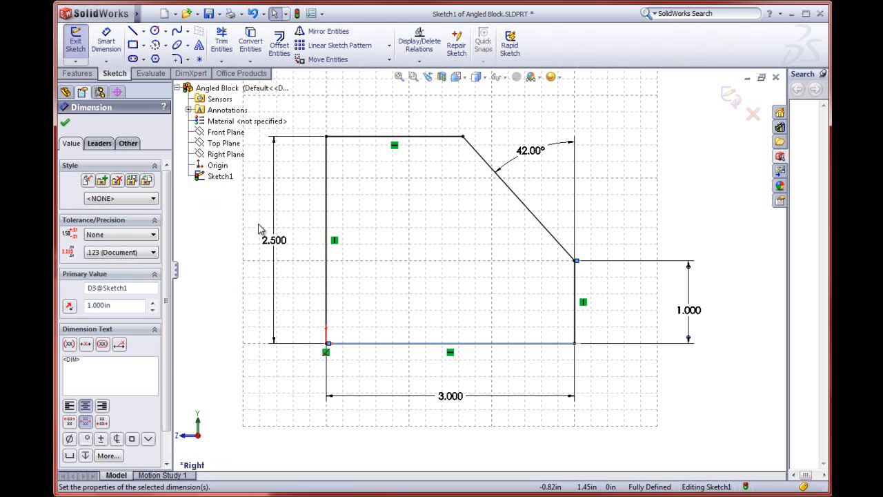
click(734, 101)
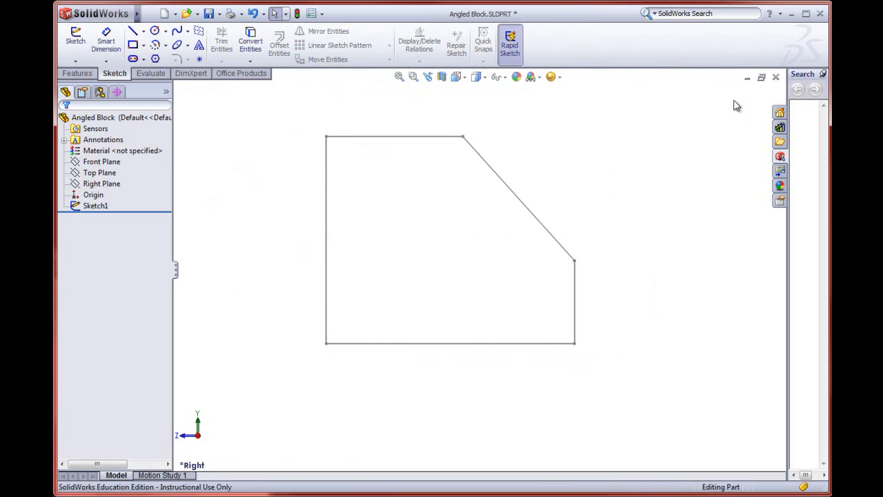